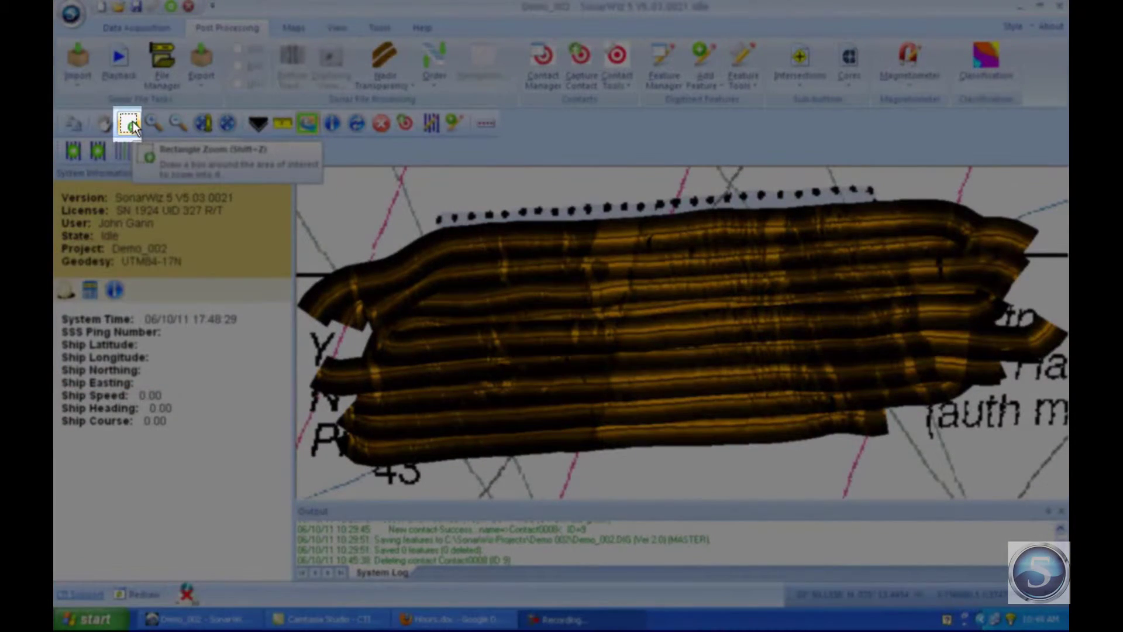
- Zoom in on the bright object in the sonar mosaic and start capturing a contact there in the waterfall view
left_click(133, 121)
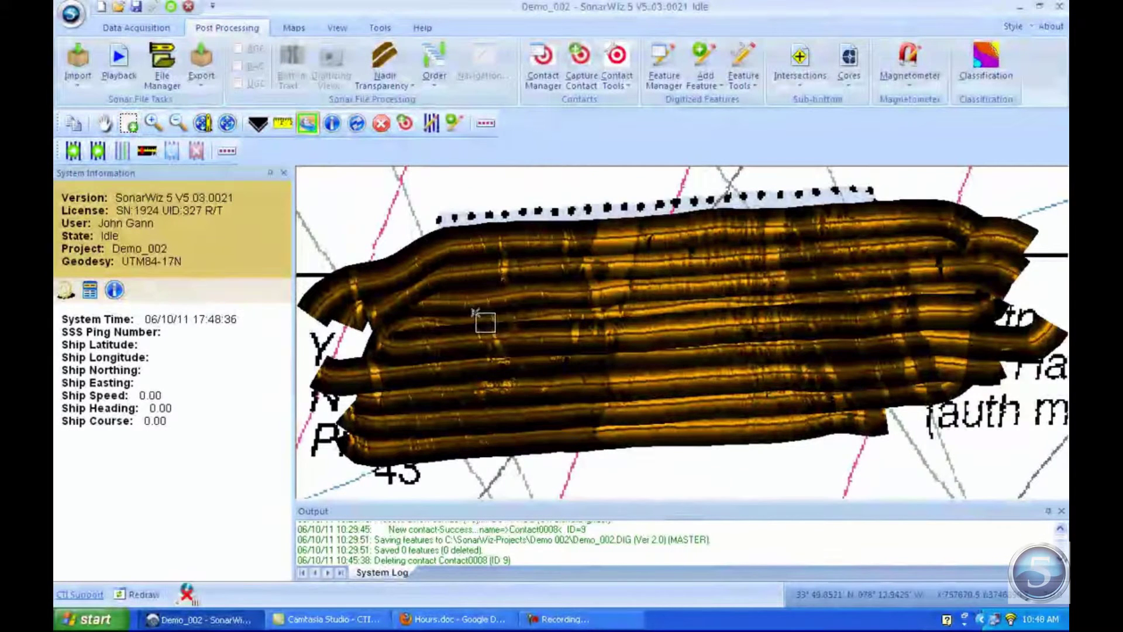
left_click_drag(486, 268, 521, 294)
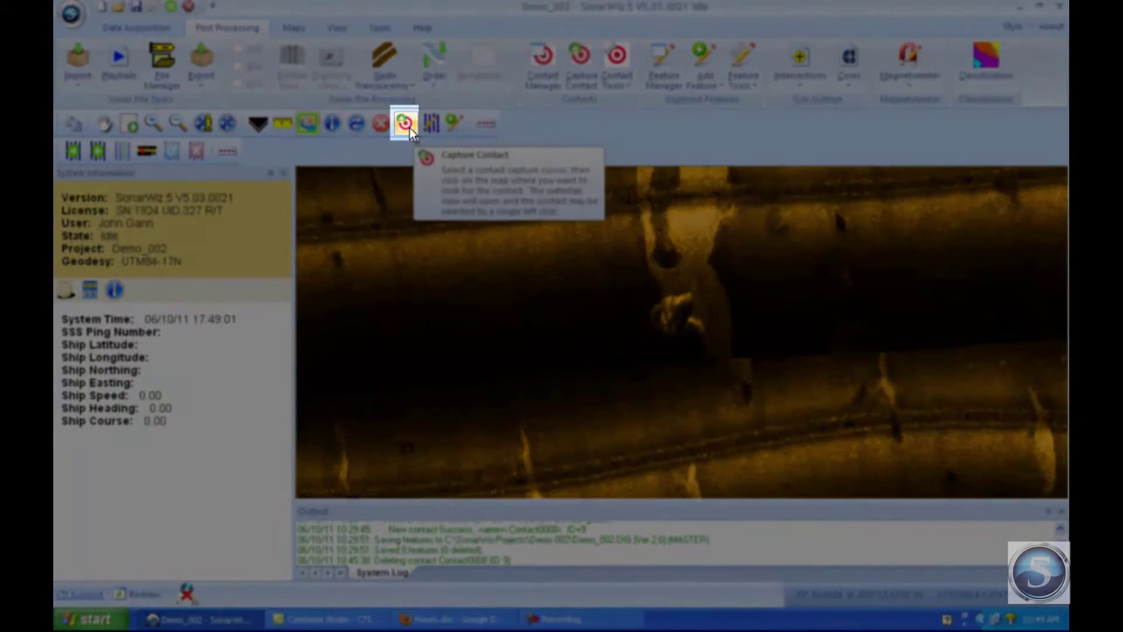
left_click(409, 127)
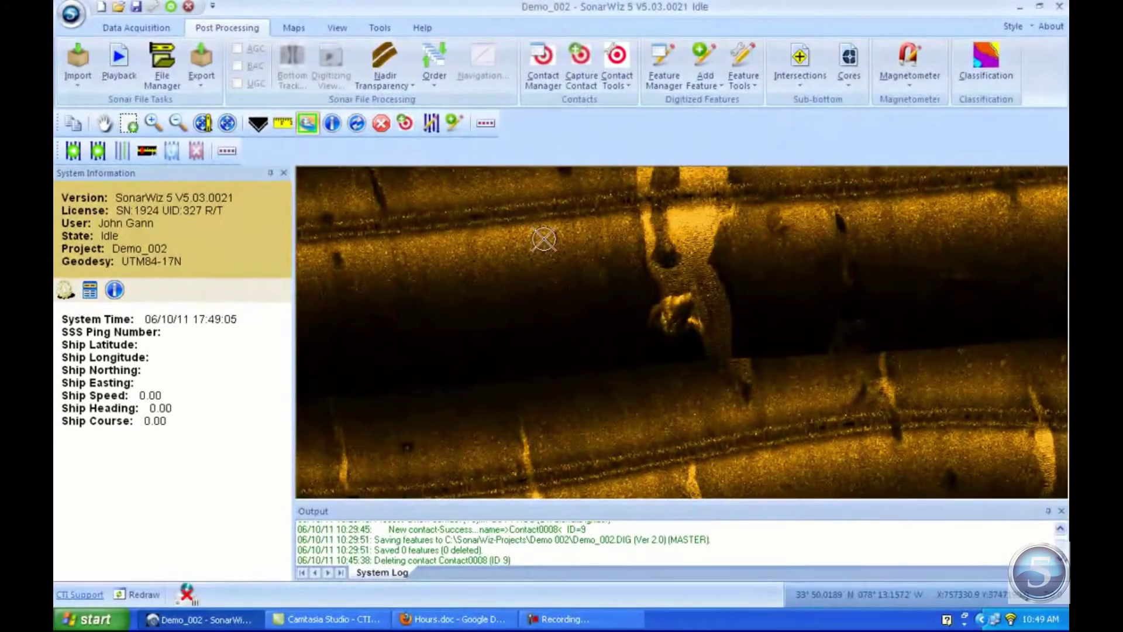
left_click(669, 320)
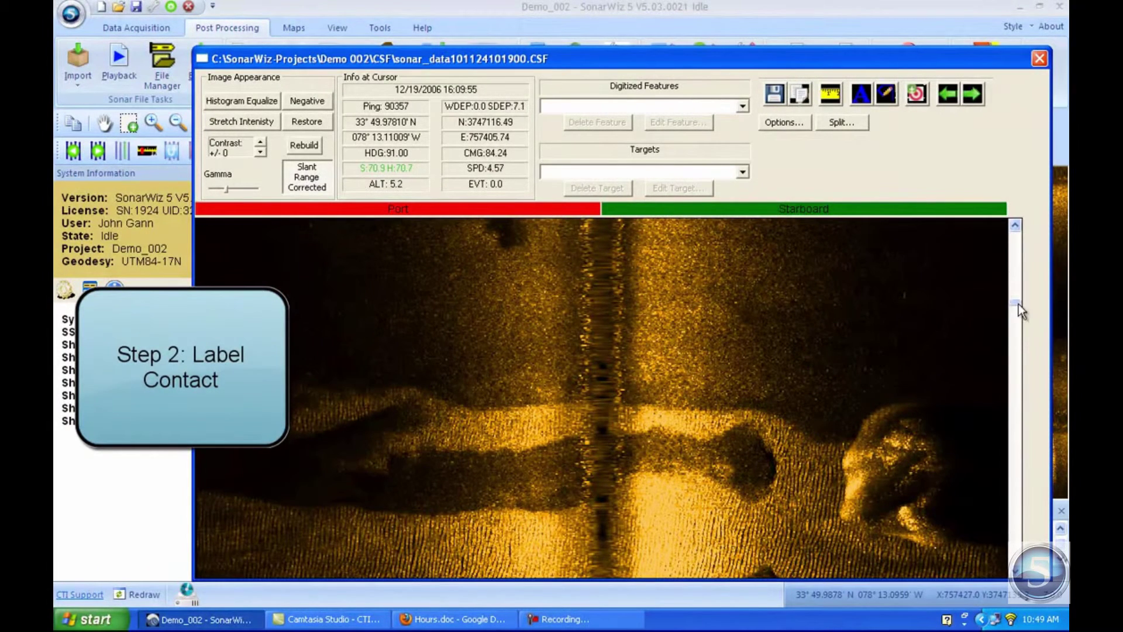
- Mark the bright object on the starboard side as a contact in the waterfall record, and close the waterfall view
left_click_drag(1016, 301, 1014, 325)
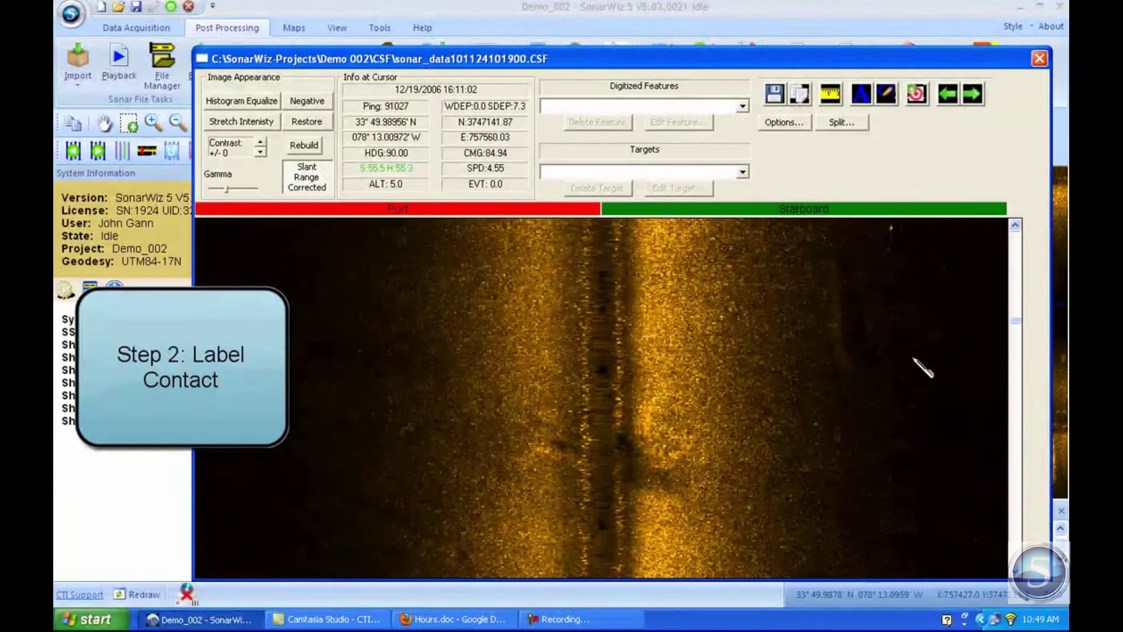
scroll(914, 359, "up", 3)
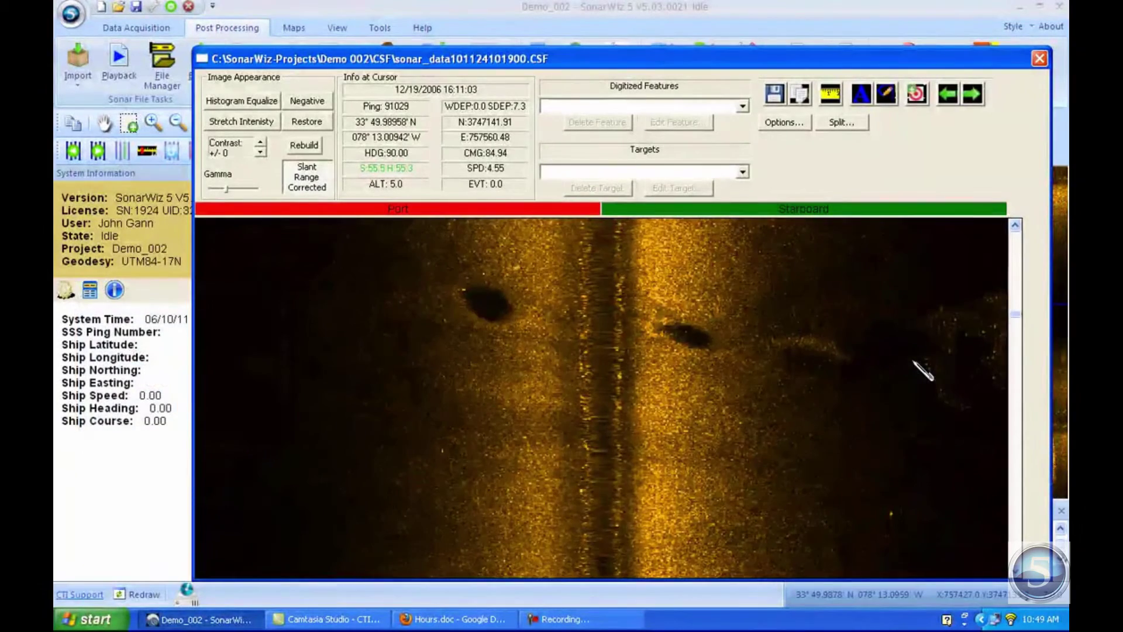
scroll(923, 370, "up", 2)
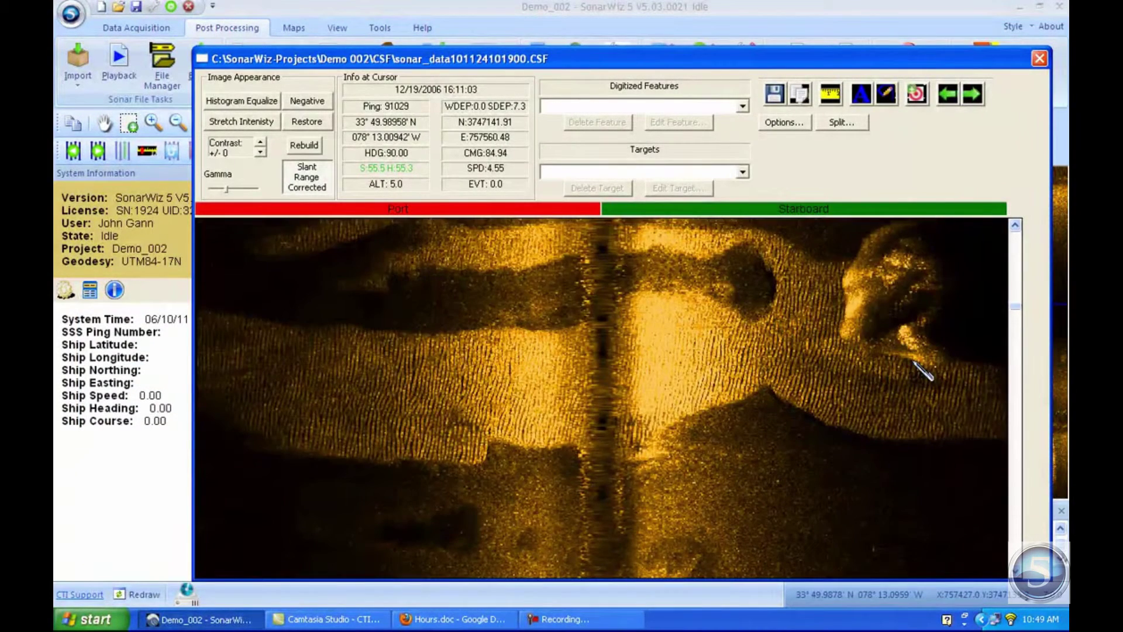
scroll(923, 370, "up", 2)
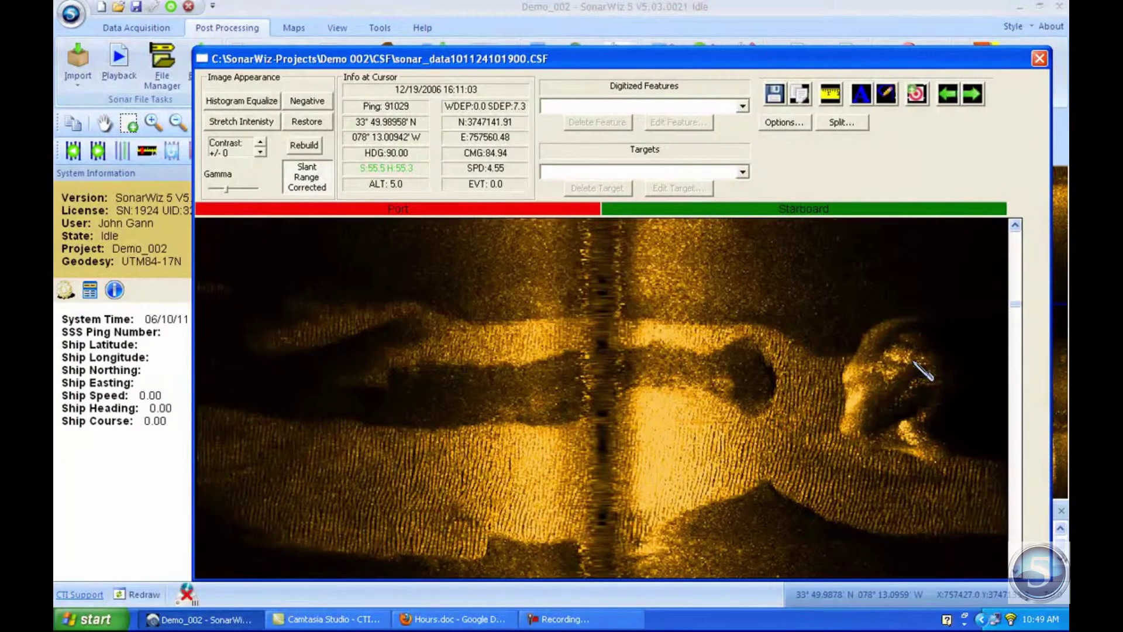
scroll(927, 386, "up", 1)
left_click(917, 377)
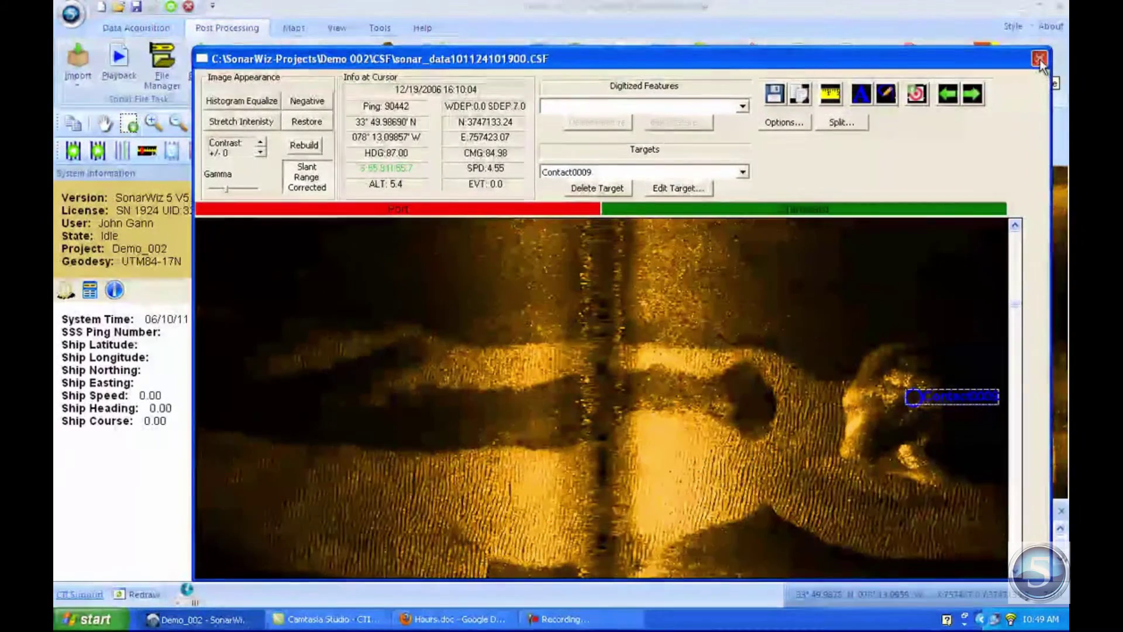
left_click(1040, 58)
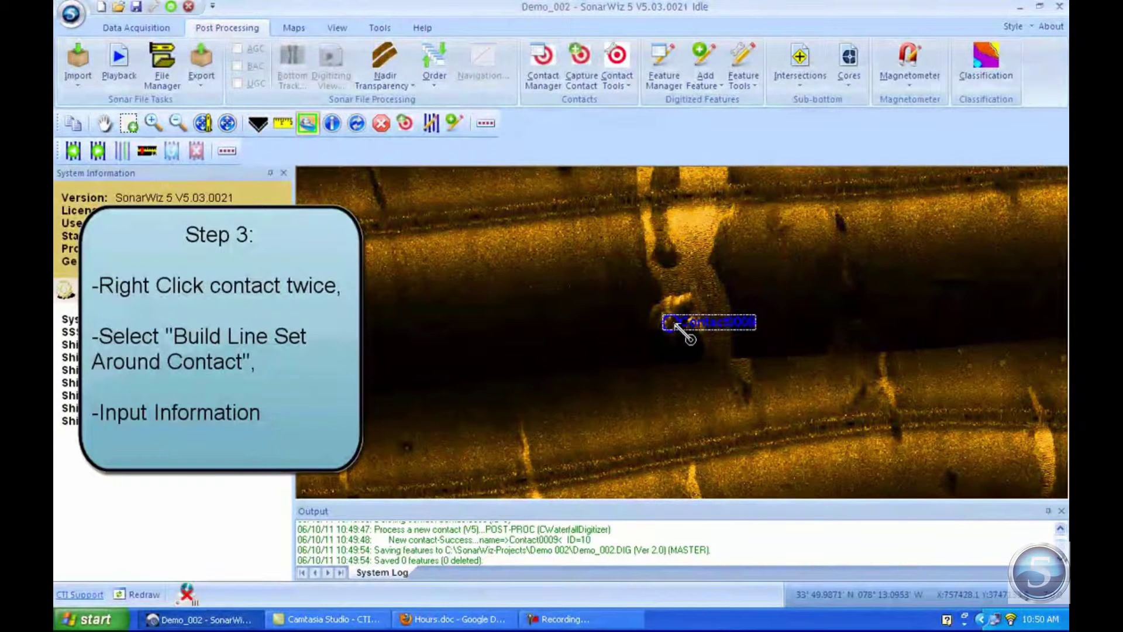
- Build a survey line set around the captured contact with a 20.00 distance off target and a 250.00 m line length
right_click(674, 324)
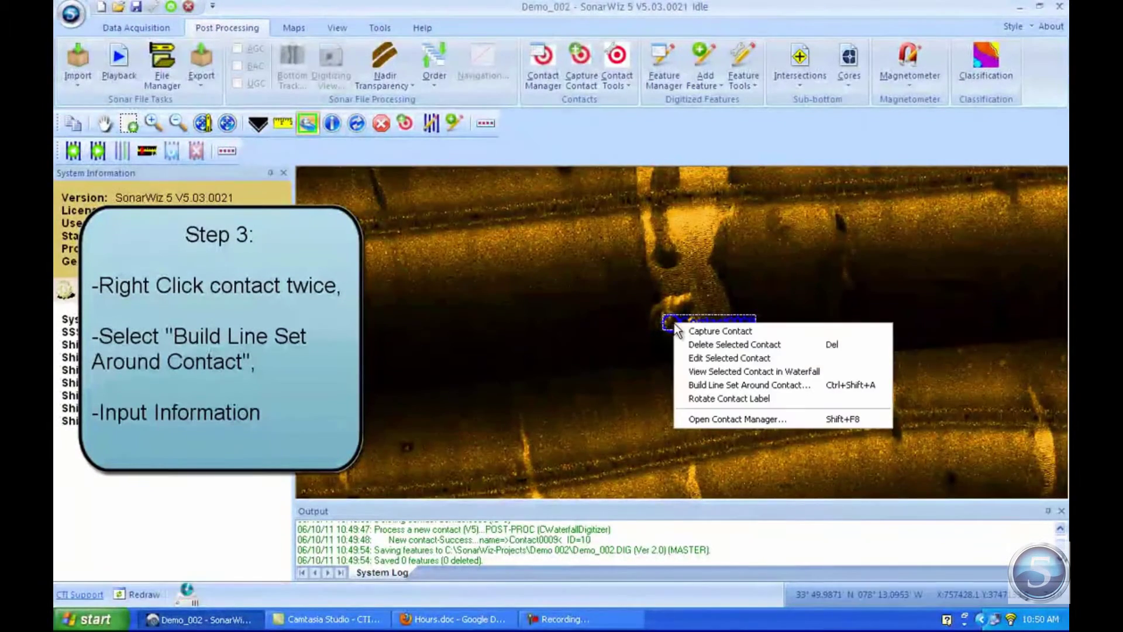
left_click(733, 386)
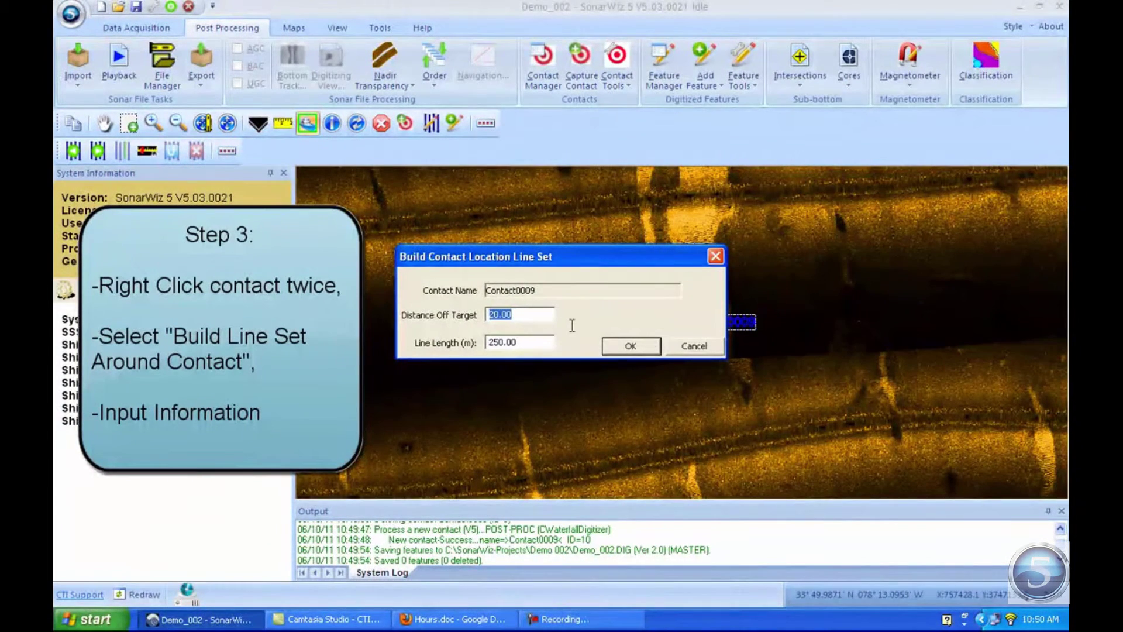
left_click(545, 317)
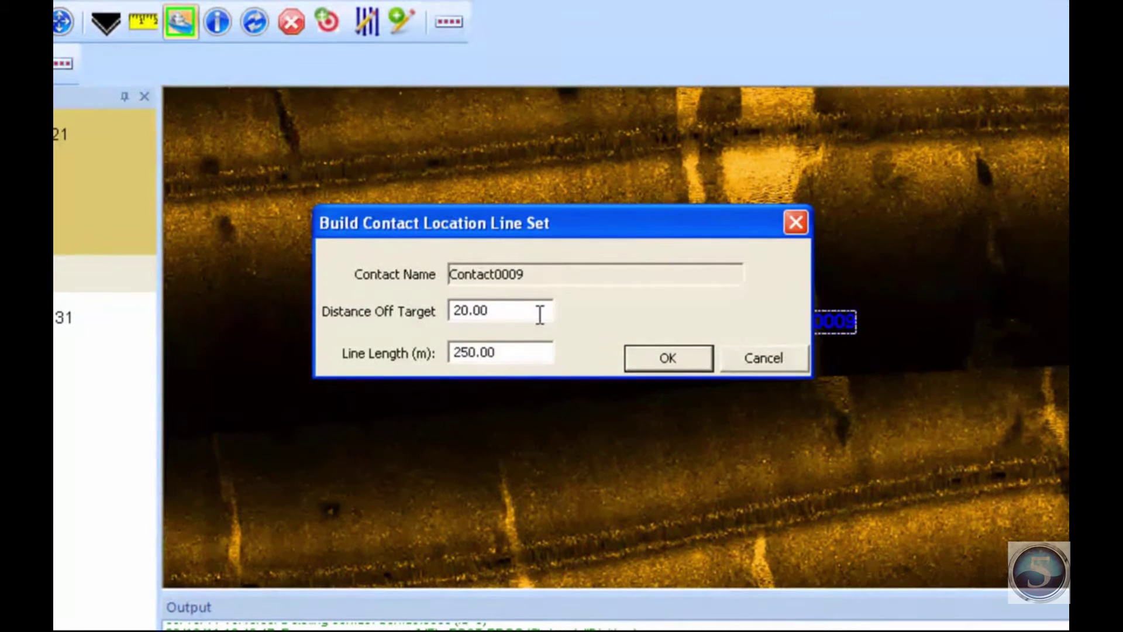
key("Left")
key("Left")
key("Left")
key("Left")
key("Left")
key("Right")
key("Right")
key("Right")
key("Right")
key("Right")
left_click(657, 352)
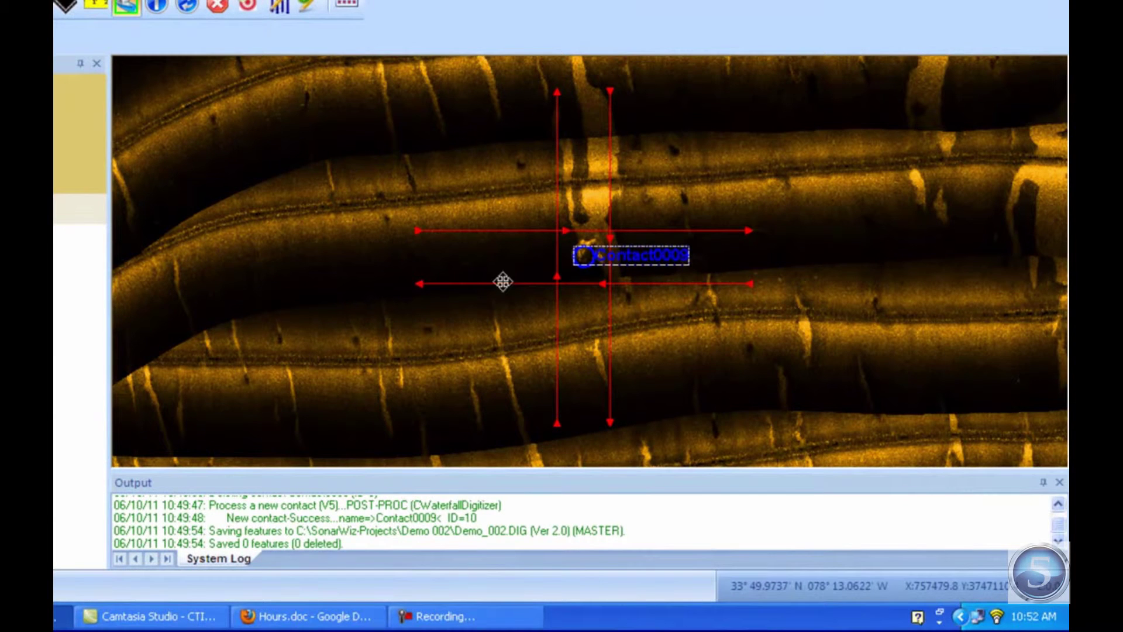
- Group all four survey lines around the contact, turn them clockwise to a diagonal orientation with a slight resize, and ungroup them
left_click(547, 183)
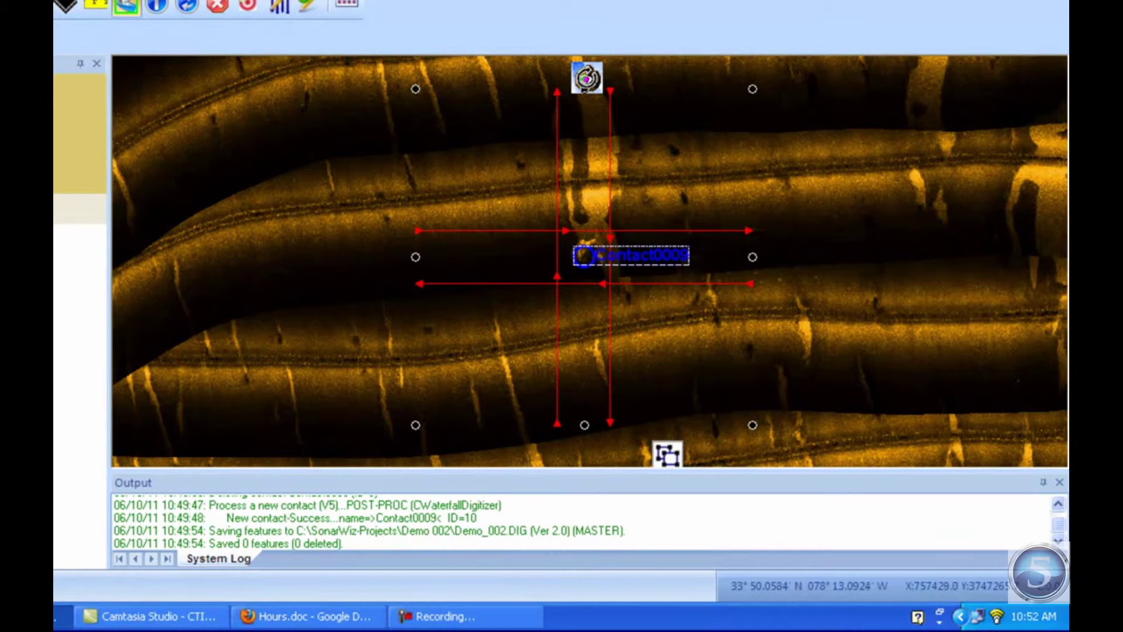
left_click_drag(587, 78, 746, 111)
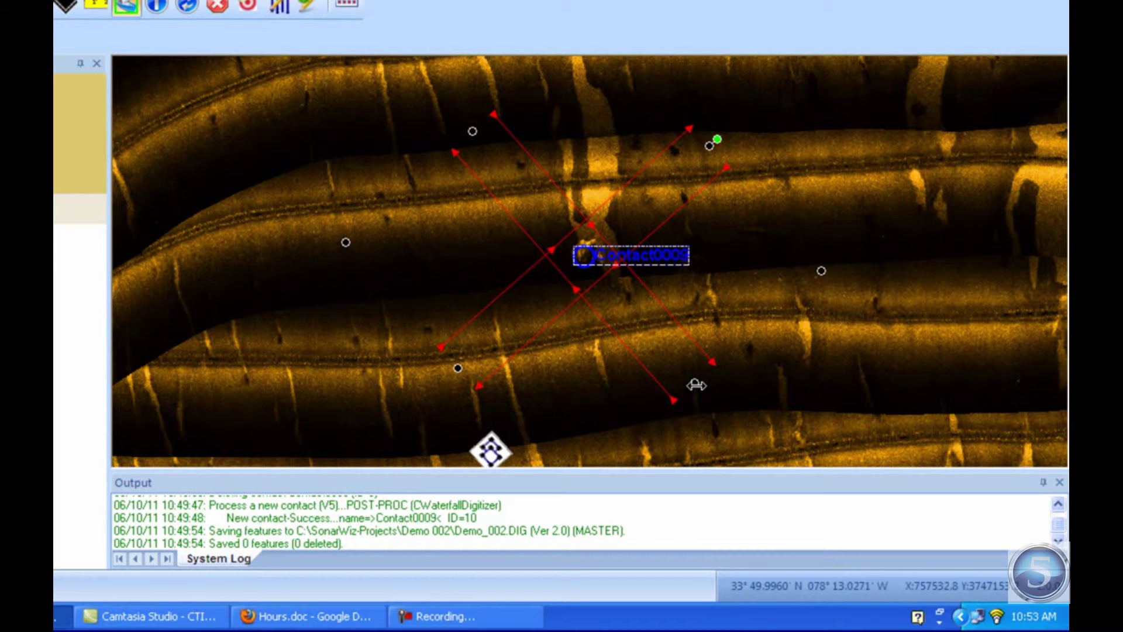
mouse_move(696, 384)
left_mouse_down()
mouse_move(729, 404)
mouse_move(772, 463)
mouse_move(695, 371)
mouse_move(702, 386)
left_mouse_up()
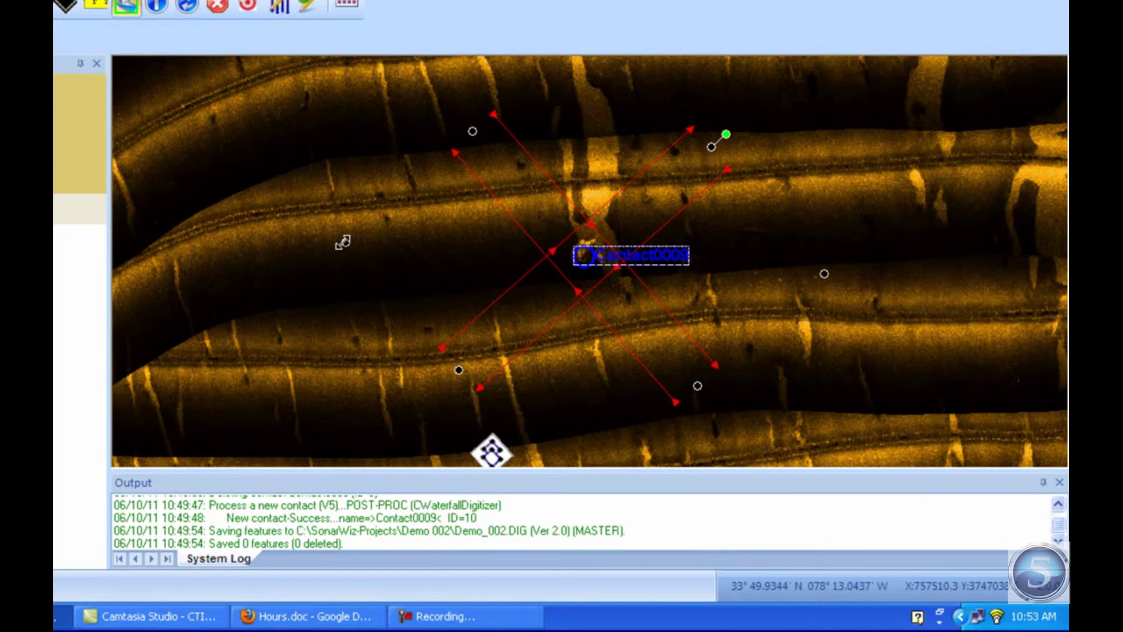
mouse_move(345, 241)
left_mouse_down()
mouse_move(228, 226)
mouse_move(363, 232)
mouse_move(341, 234)
mouse_move(352, 230)
mouse_move(341, 220)
left_mouse_up()
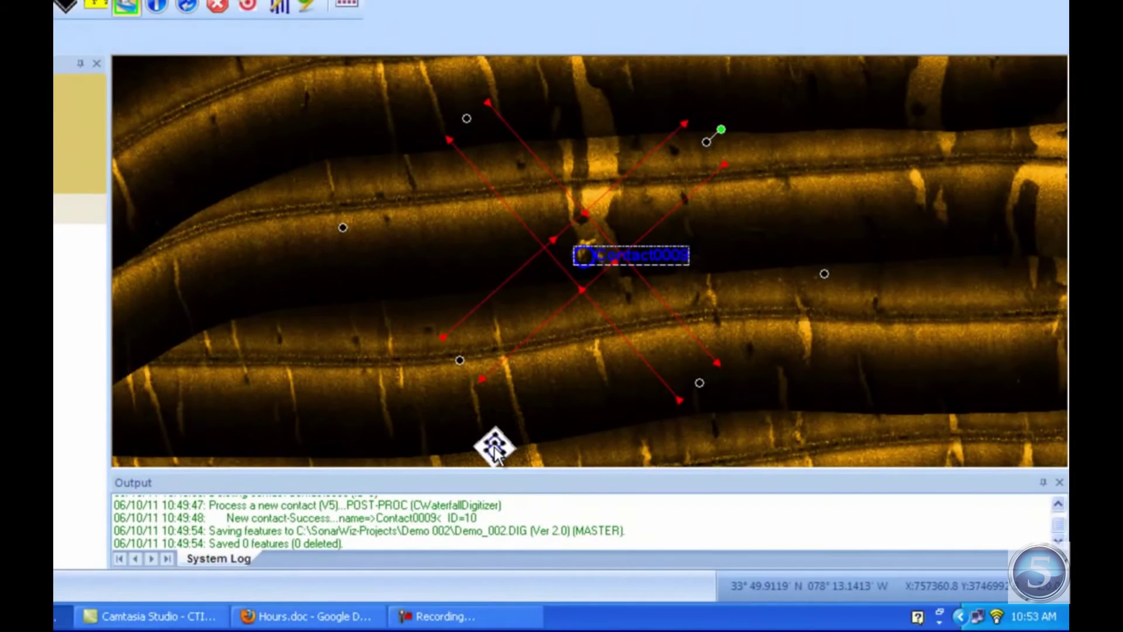
left_click(494, 447)
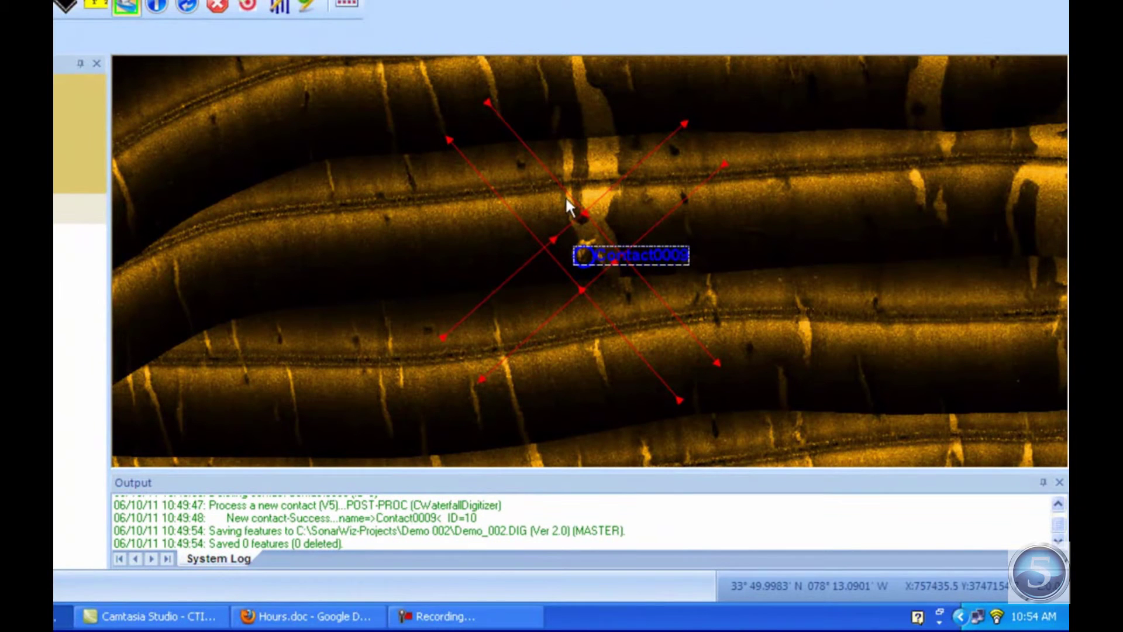
- Group the two survey lines crossing just above the contact, rotate the pair clockwise, and ungroup them
left_click(613, 206)
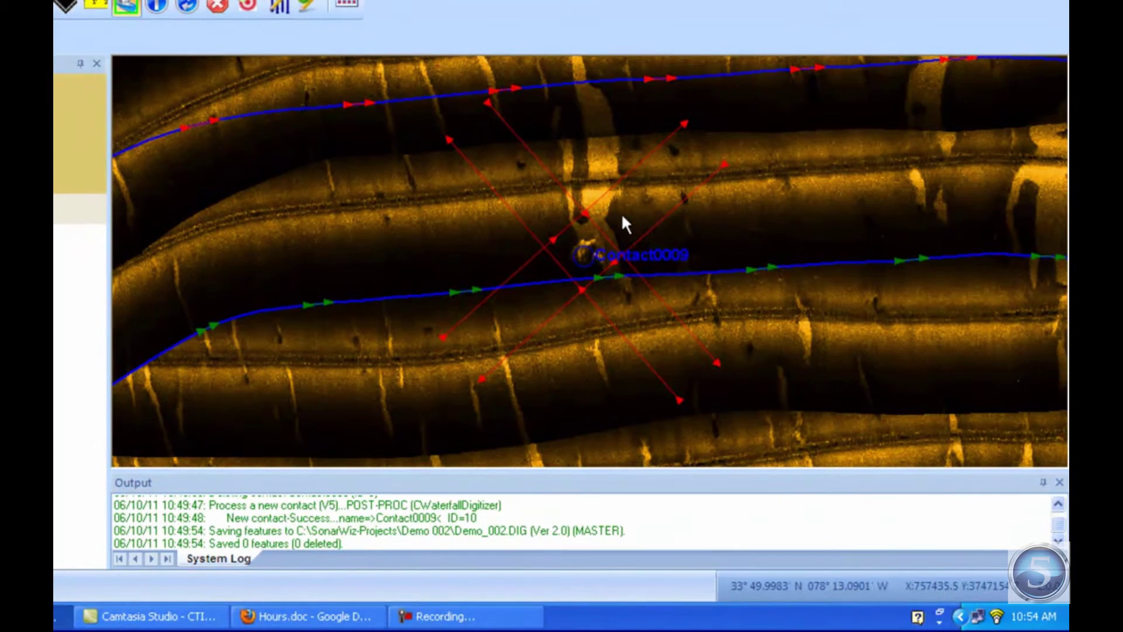
left_click(623, 221)
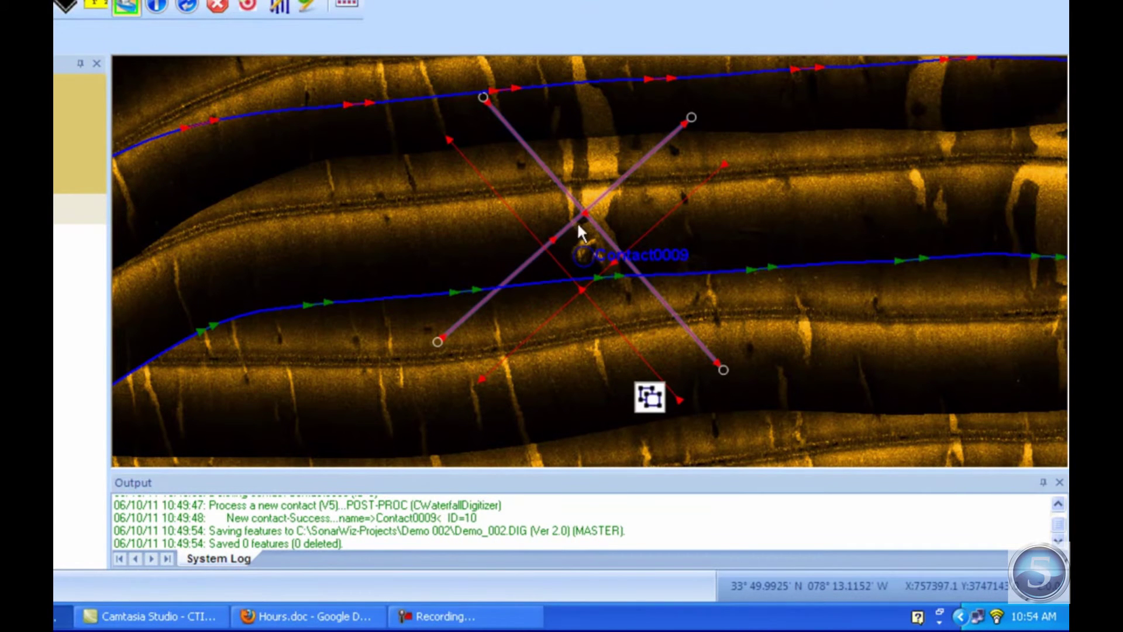
left_click(650, 400)
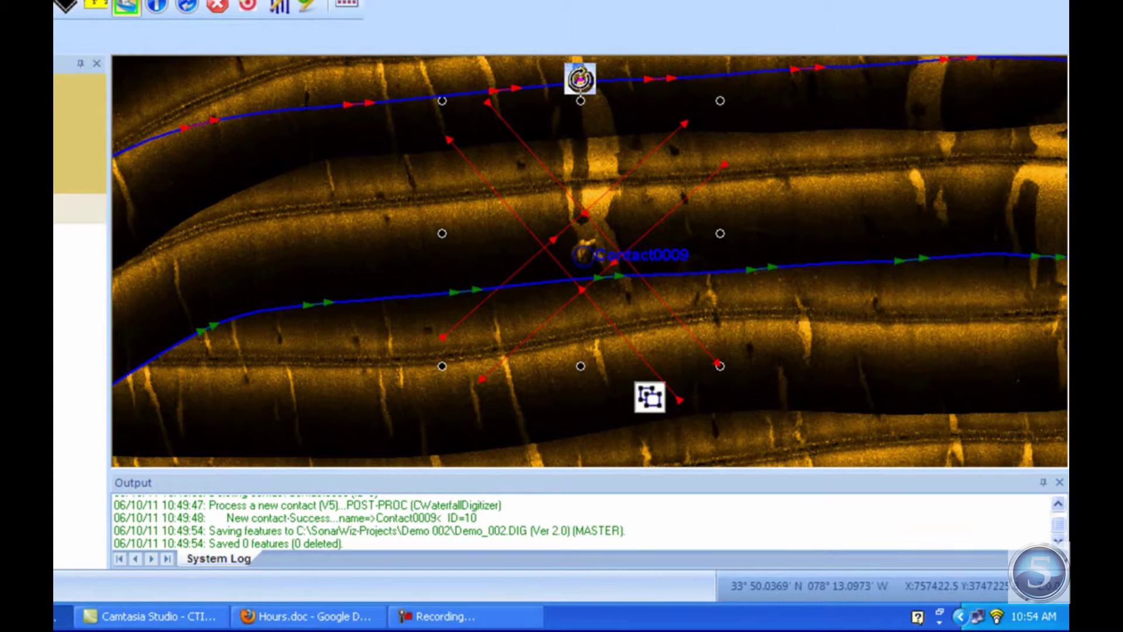
left_click_drag(594, 80, 654, 122)
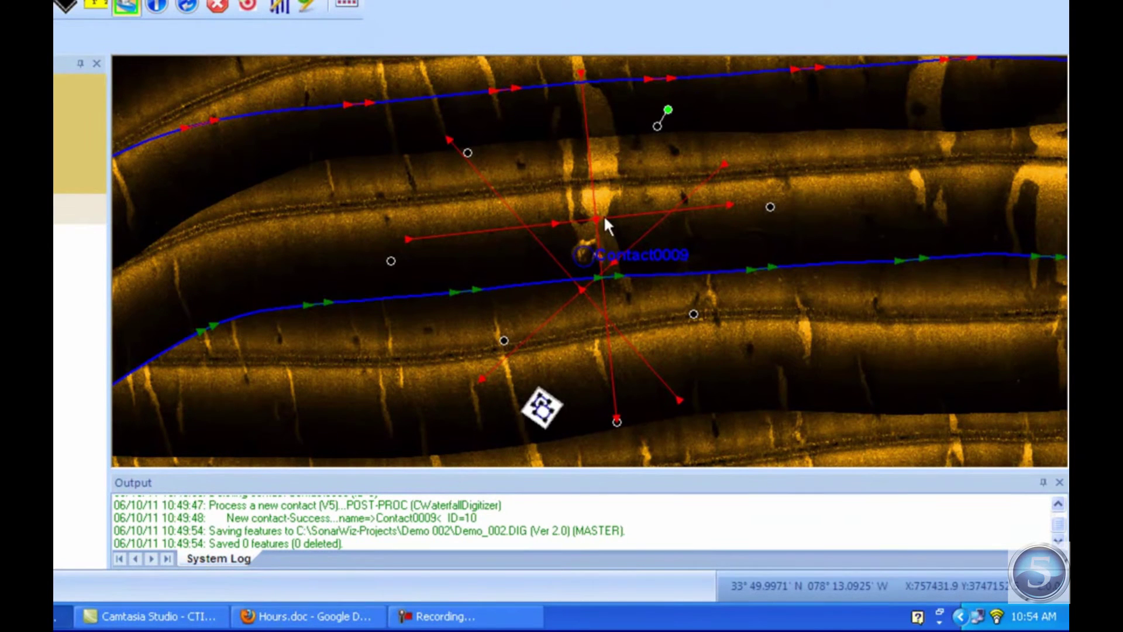
left_click(546, 412)
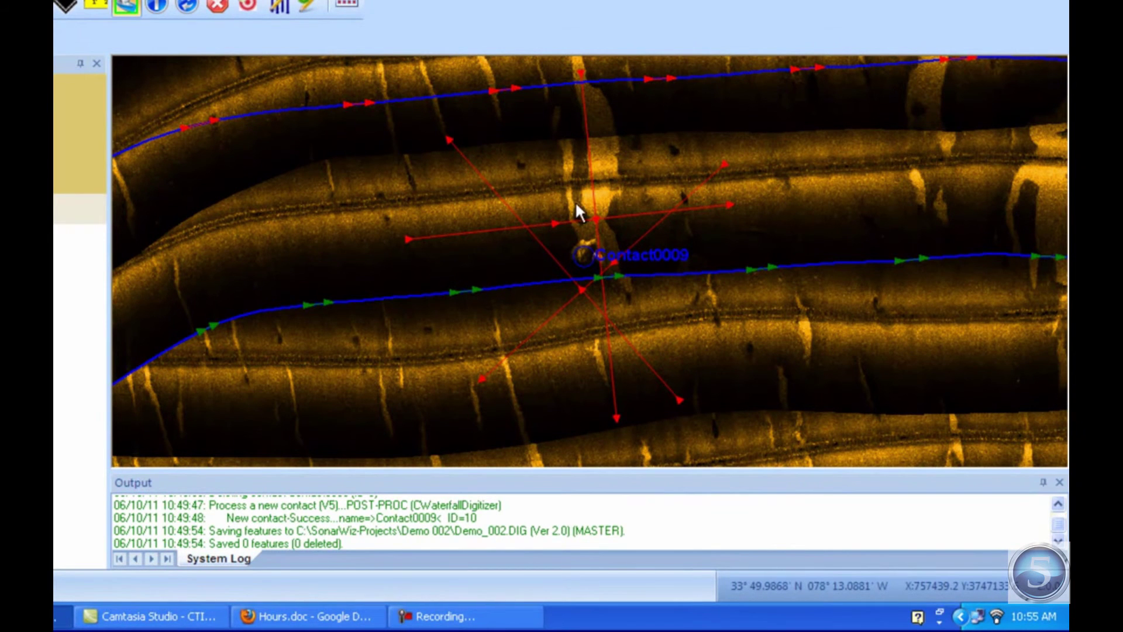
- Group three of the survey lines, excluding the diagonal from upper left to lower right, and move them slightly east before ungrouping
left_click_drag(648, 230, 686, 250)
left_click_drag(685, 250, 672, 243)
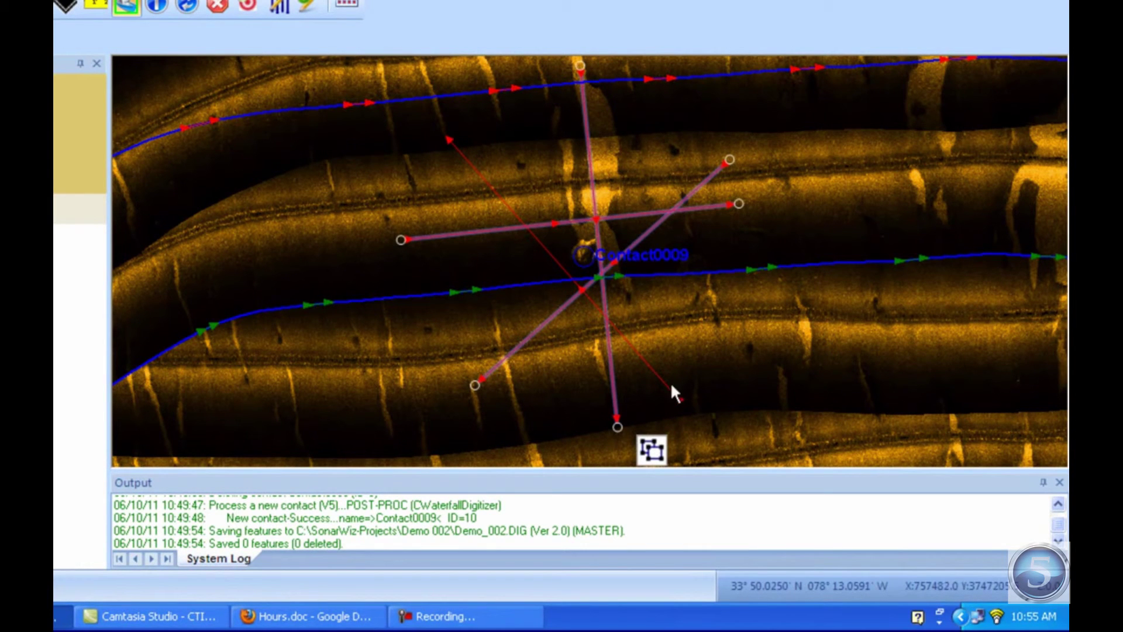
left_click(654, 454)
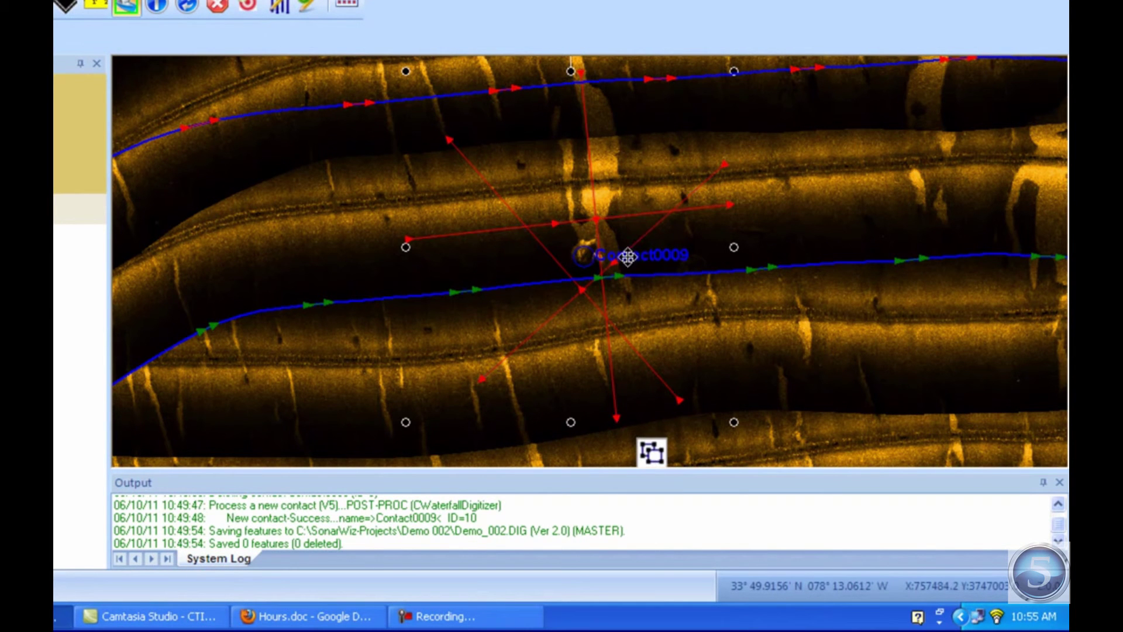
left_click_drag(647, 185, 676, 180)
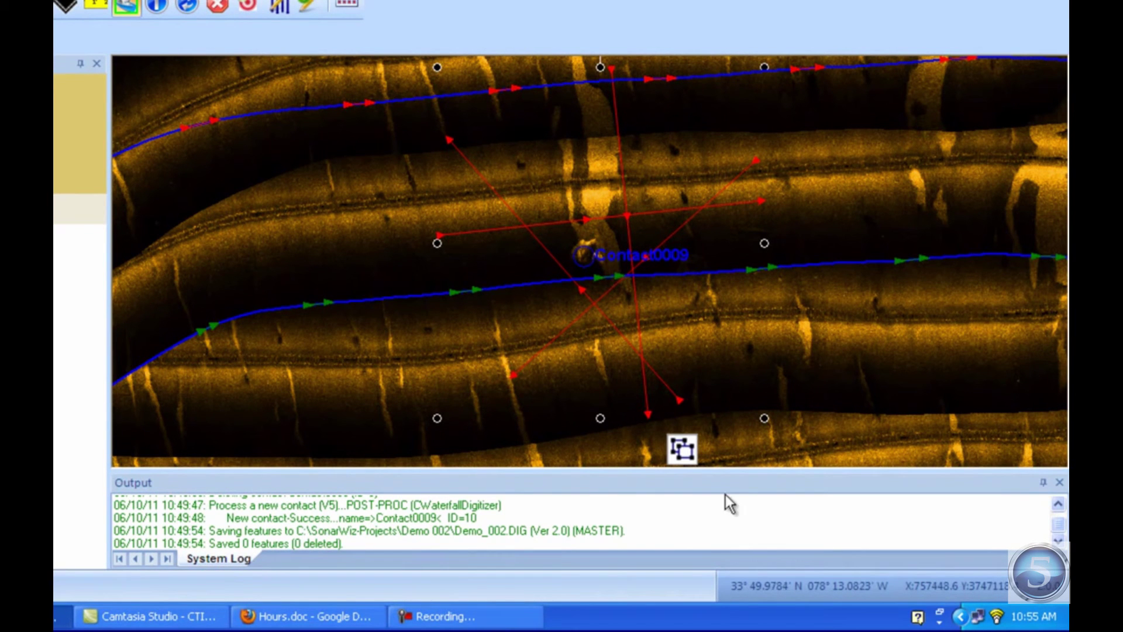
left_click(683, 455)
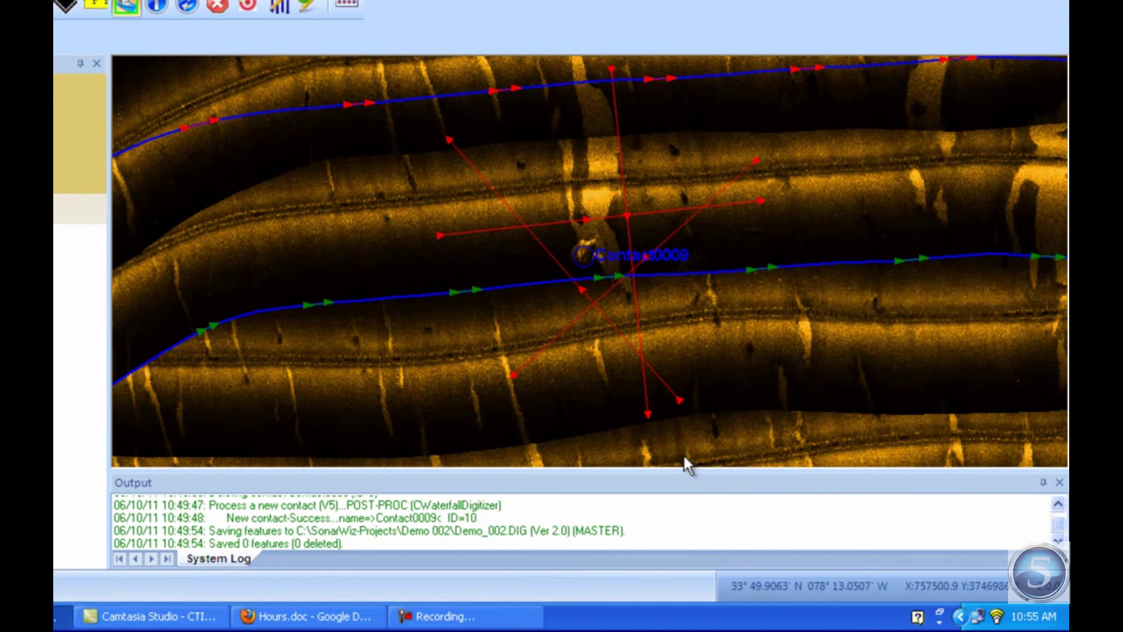
- Select all four survey lines around the contact, group them, and delete the group
left_click_drag(674, 308, 441, 164)
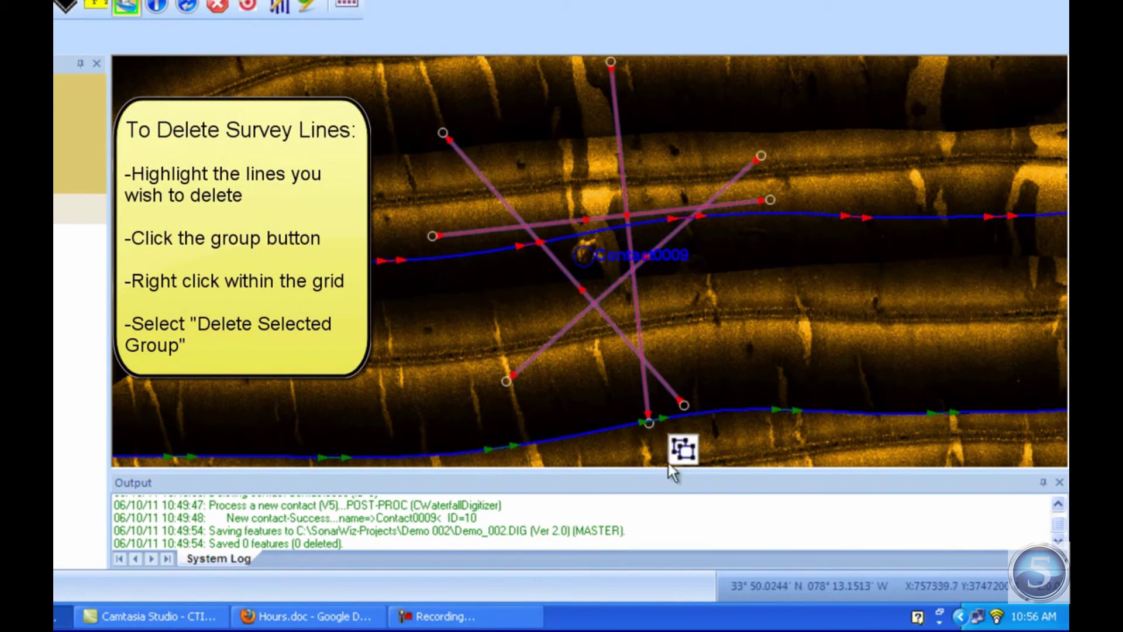
left_click(680, 448)
right_click(638, 282)
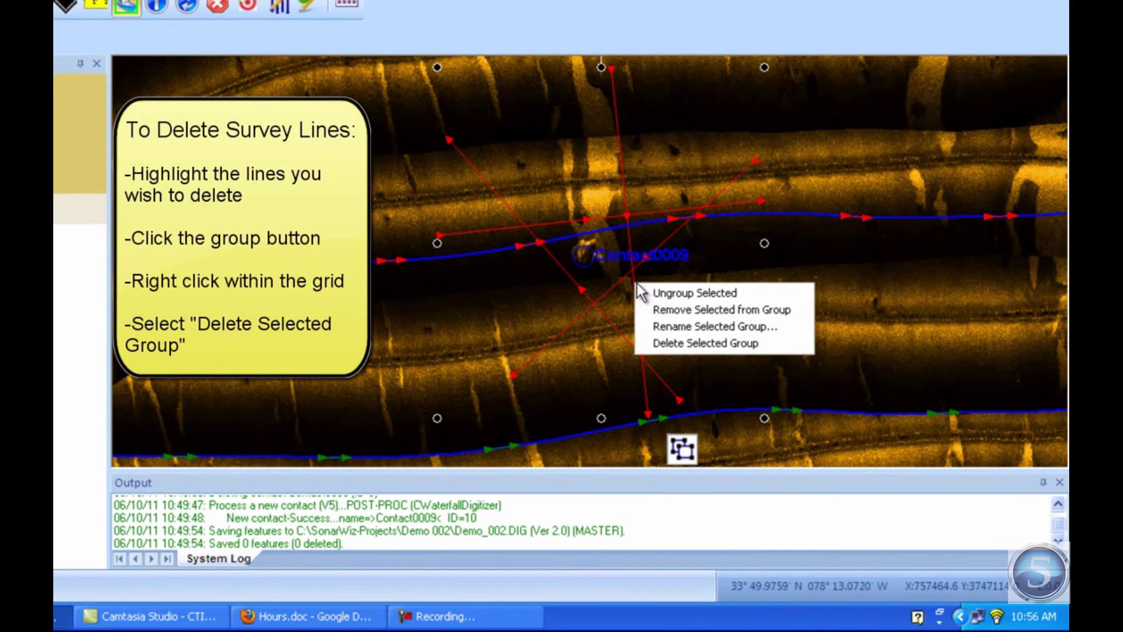
left_click(665, 342)
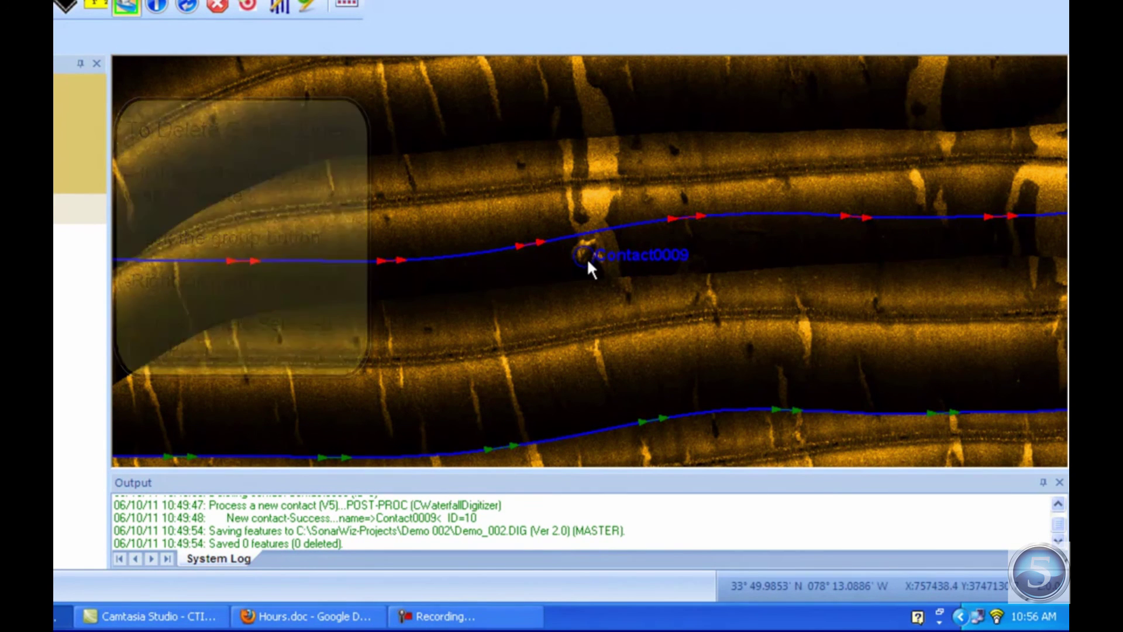
- Rebuild the line set around the contact with a 20.00 distance off target and a 250.00 m line length
right_click(587, 258)
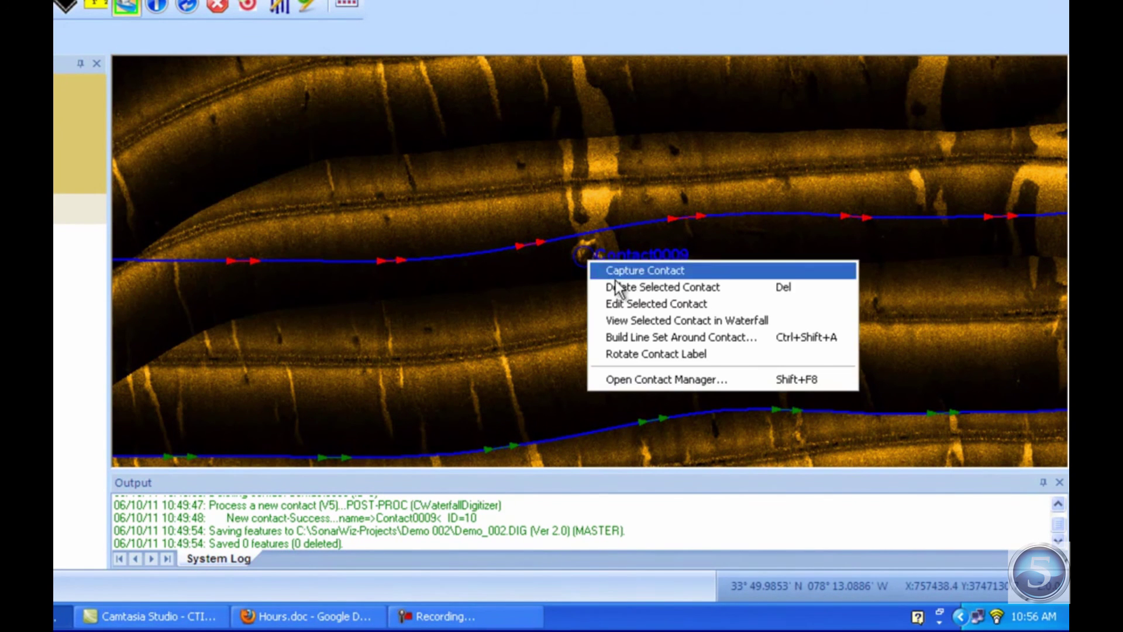
left_click(643, 342)
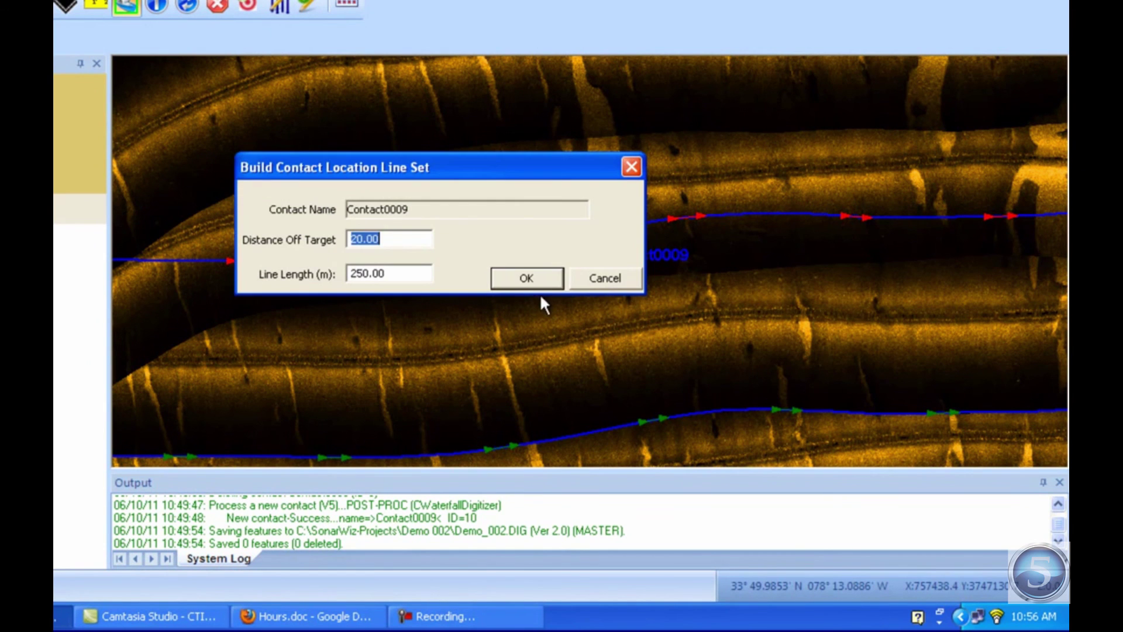
left_click(537, 276)
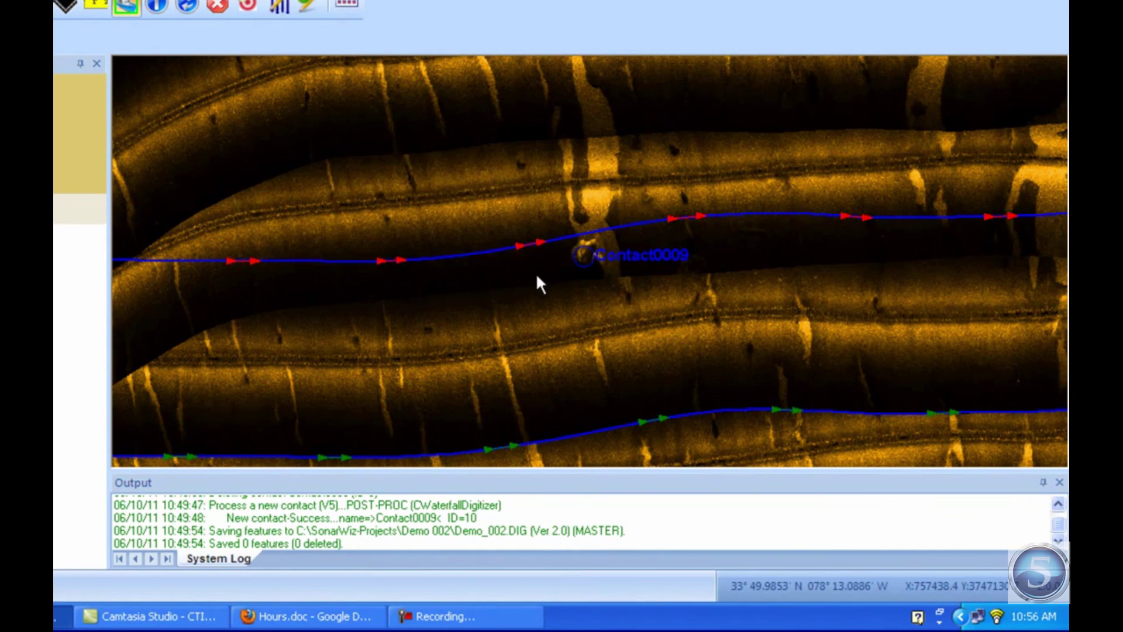